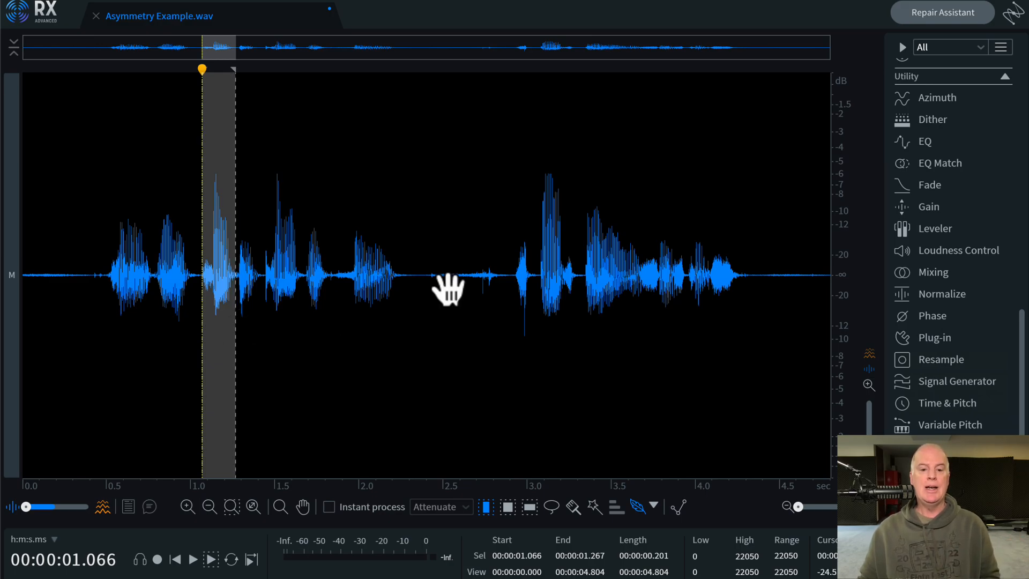
Highlight the waveform peak between about 3.04 and 3.31 seconds to inspect its asymmetry, and clear the selection
{"action": "left_click", "coordinate": [470, 284]}
{"action": "left_click_drag", "start_coordinate": [534, 289], "coordinate": [580, 290]}
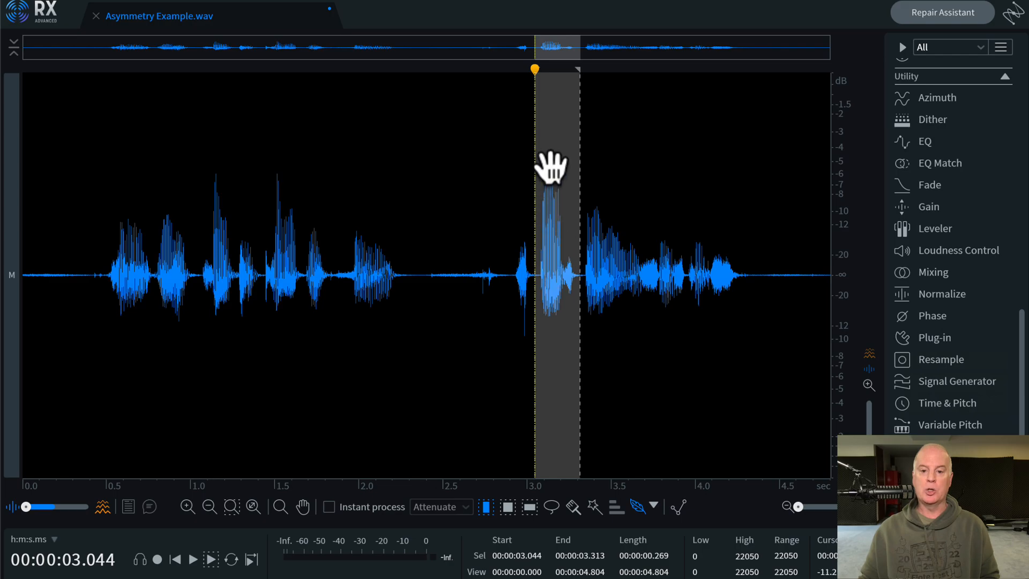
{"action": "left_click", "coordinate": [433, 344]}
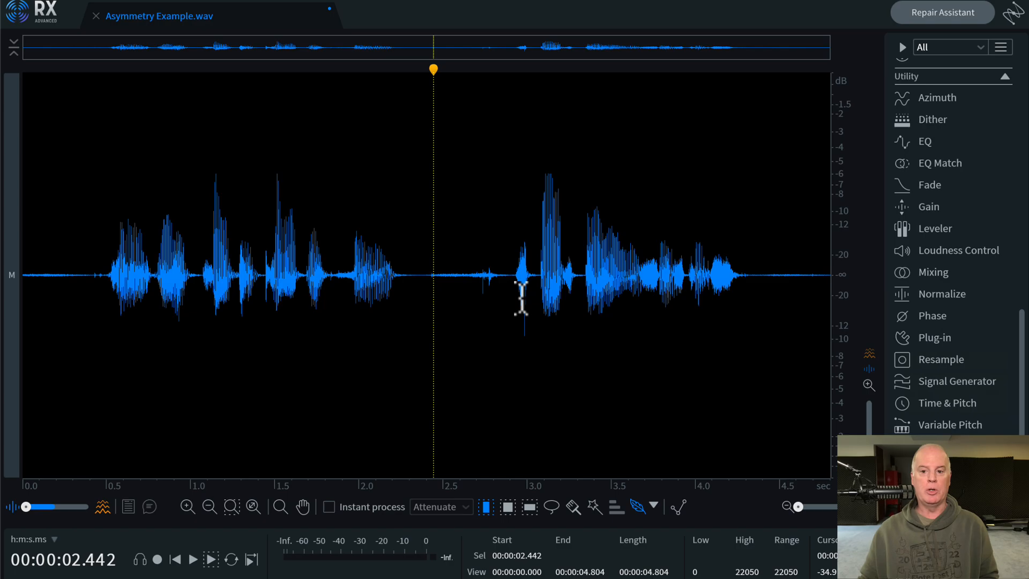
{"action": "left_click", "coordinate": [450, 288]}
Open the Gain and Loudness Control modules and place them side by side
{"action": "scroll", "coordinate": [960, 375], "scroll_direction": "down", "scroll_amount": 1}
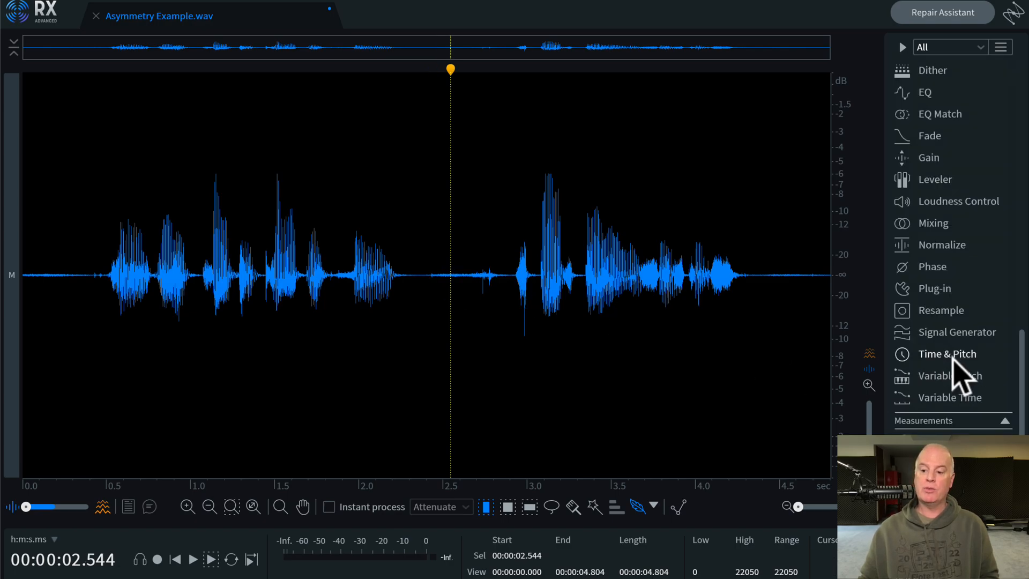
{"action": "scroll", "coordinate": [960, 368], "scroll_direction": "up", "scroll_amount": 4}
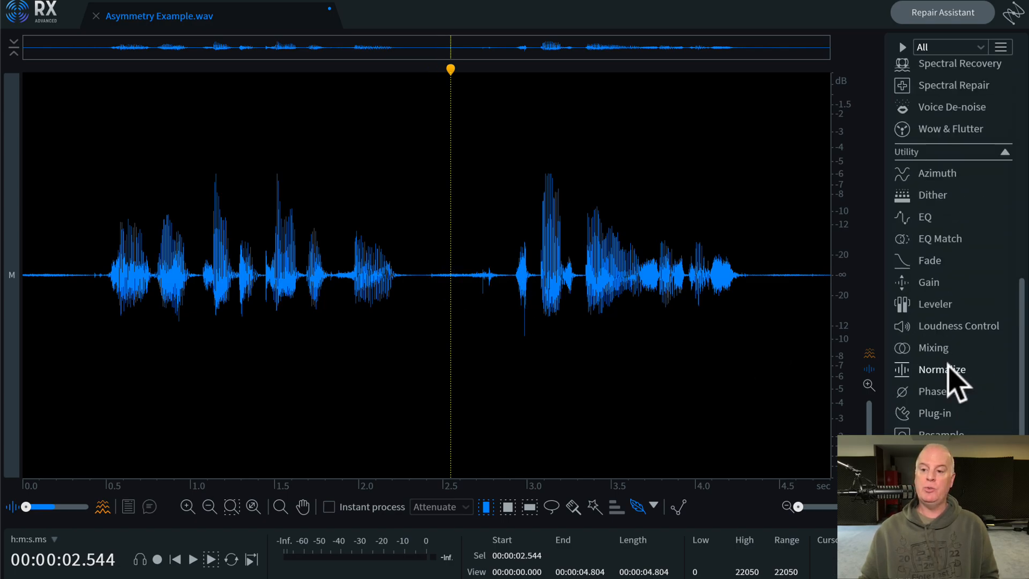
{"action": "left_click", "coordinate": [934, 280]}
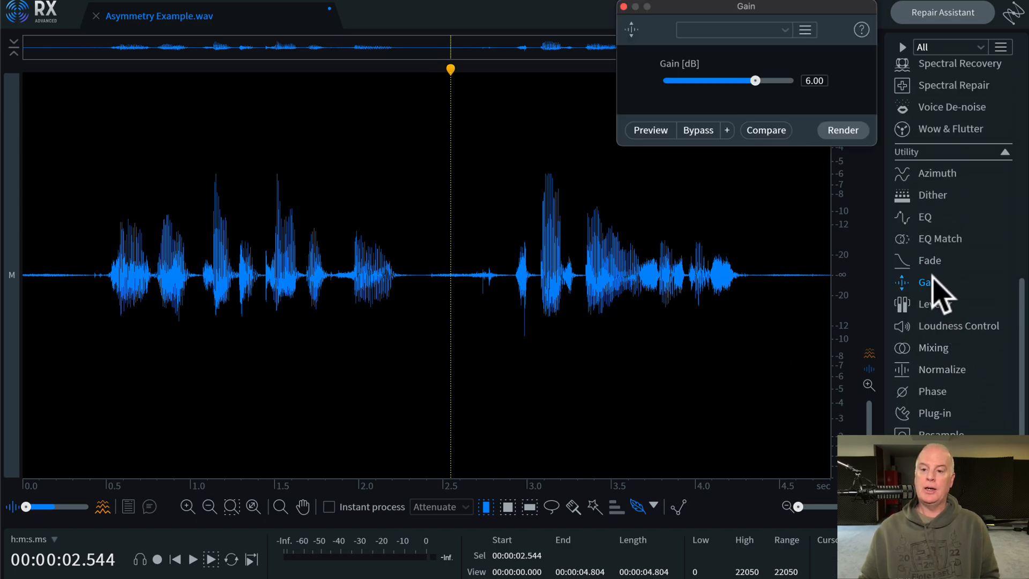
{"action": "left_click", "coordinate": [953, 327]}
{"action": "left_click_drag", "start_coordinate": [814, 220], "coordinate": [461, 48]}
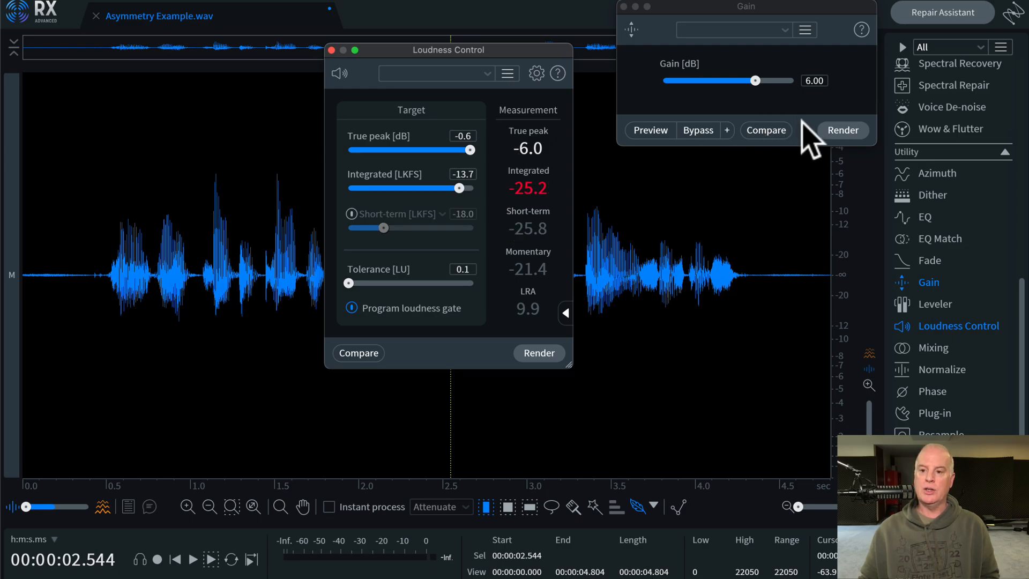
Render 6.00 dB of gain on the whole file and clear the module windows away from the waveform
{"action": "left_click_drag", "start_coordinate": [779, 7], "coordinate": [774, 118]}
{"action": "left_click", "coordinate": [838, 239]}
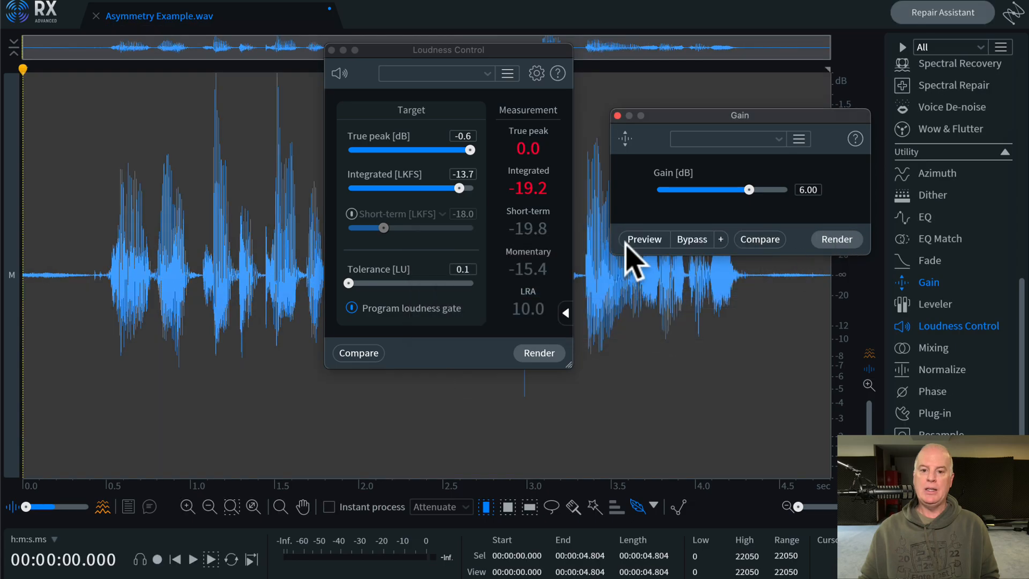
{"action": "left_click", "coordinate": [618, 116]}
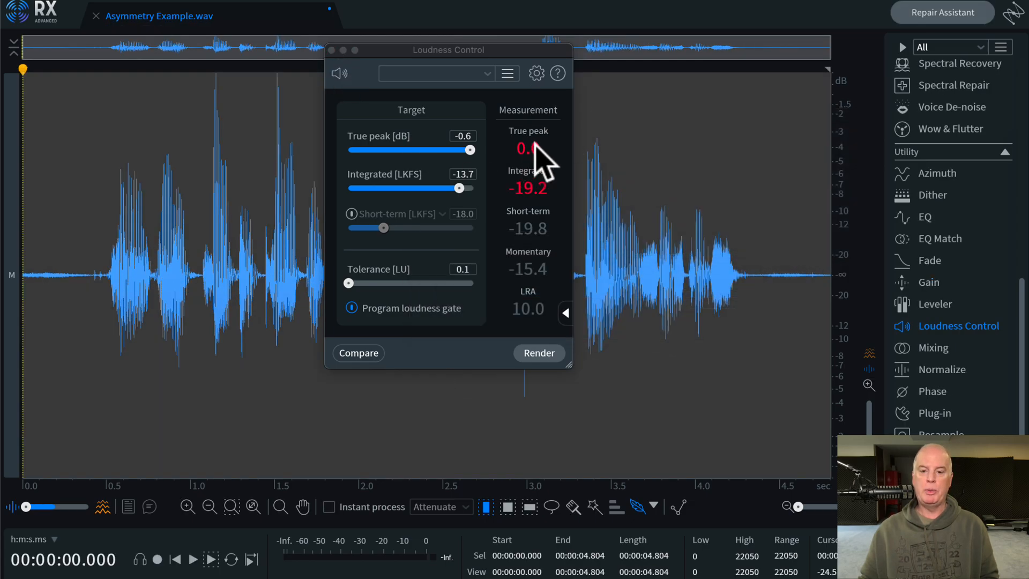
{"action": "left_click_drag", "start_coordinate": [473, 52], "coordinate": [903, 60]}
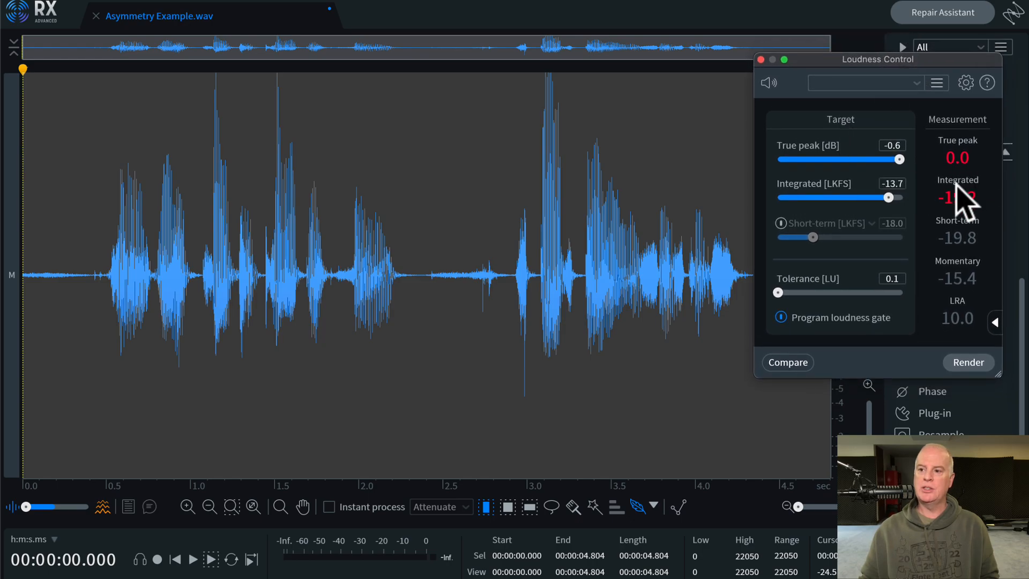
{"action": "left_click", "coordinate": [443, 317]}
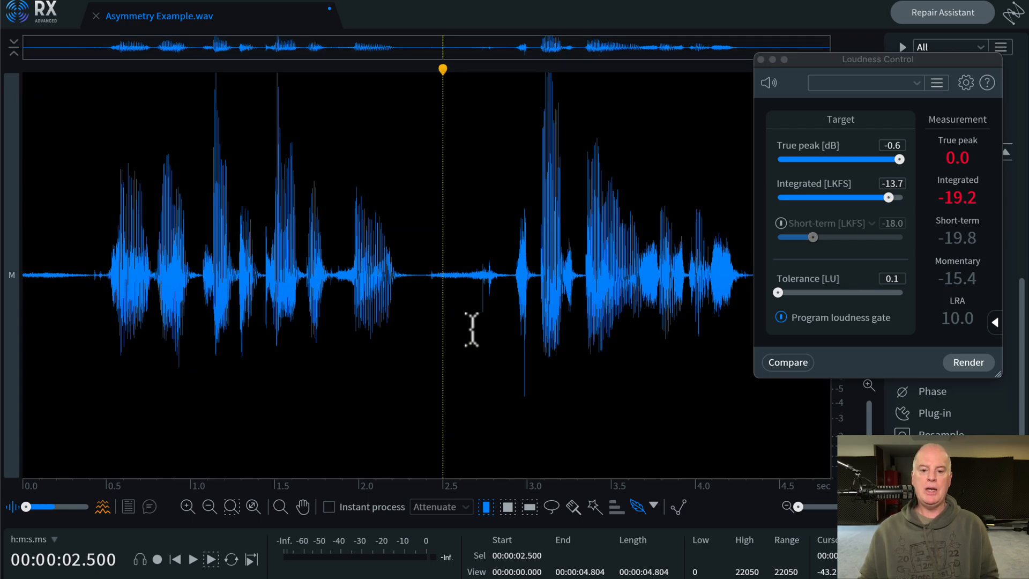
Select the entire file and render the Phase module on it with Adaptive phase rotation enabled
{"action": "key", "text": "ctrl+a"}
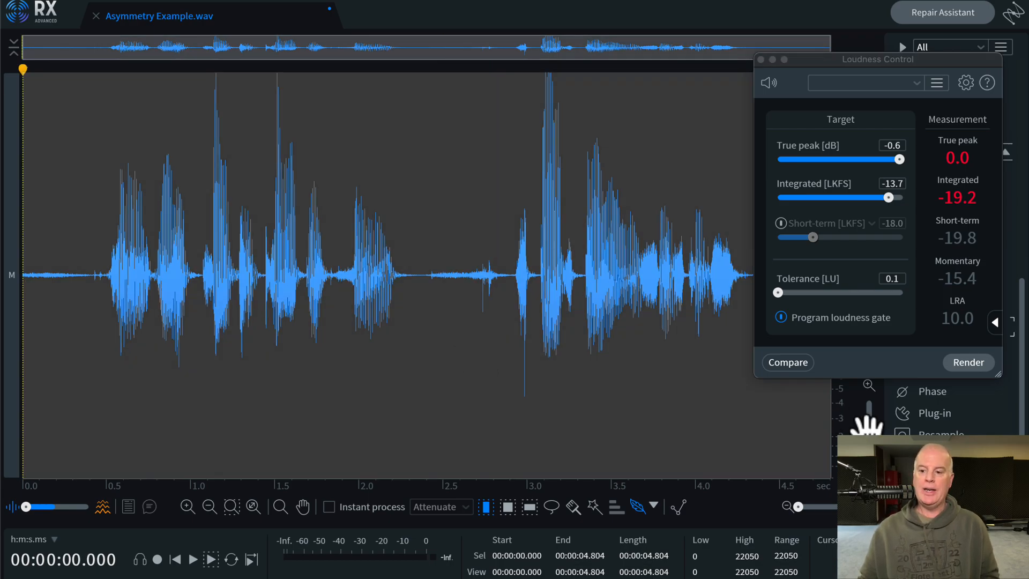
{"action": "left_click", "coordinate": [933, 392]}
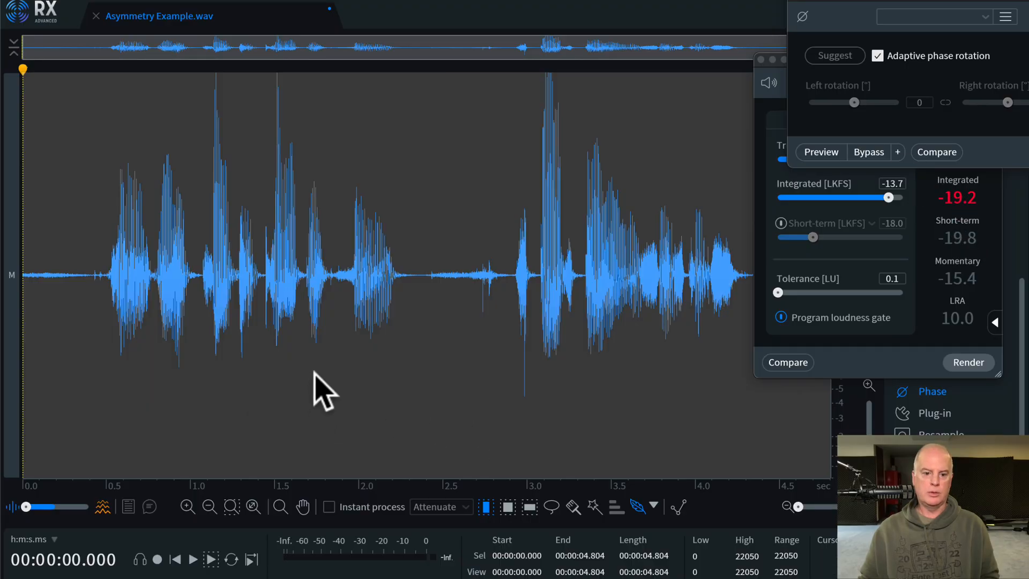
{"action": "left_click_drag", "start_coordinate": [967, 4], "coordinate": [341, 401]}
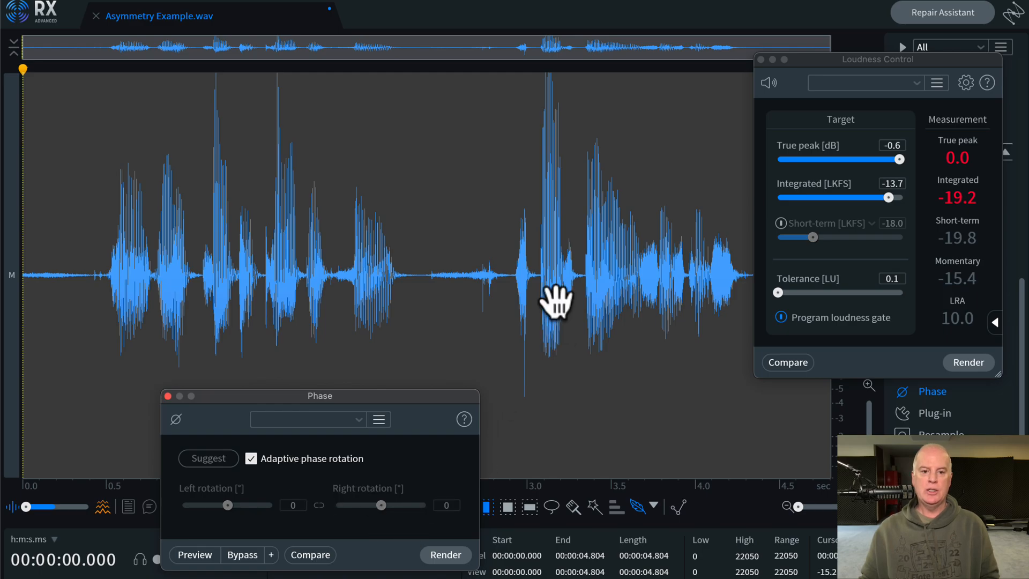
{"action": "left_click_drag", "start_coordinate": [373, 400], "coordinate": [892, 5]}
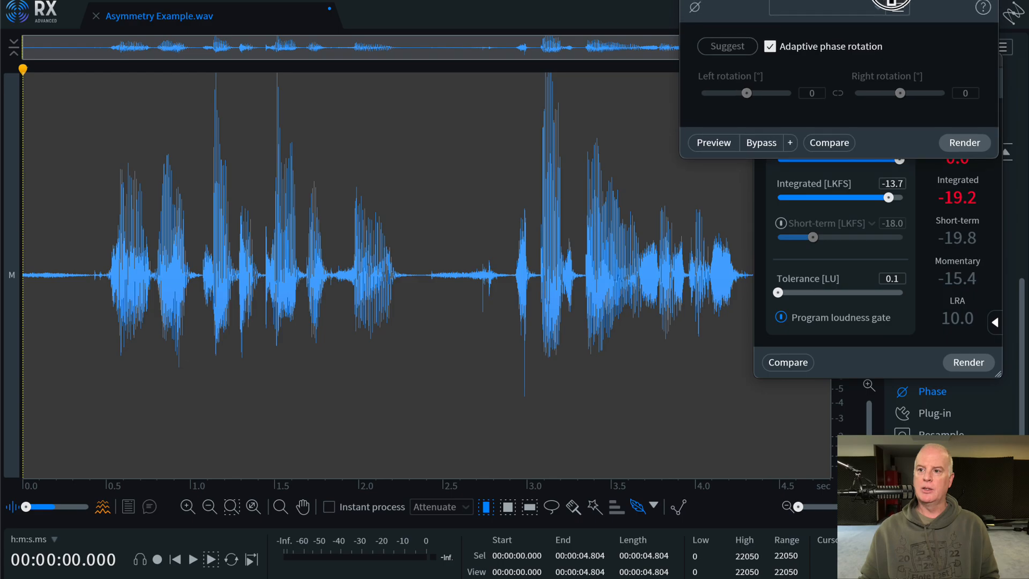
{"action": "left_click", "coordinate": [962, 143]}
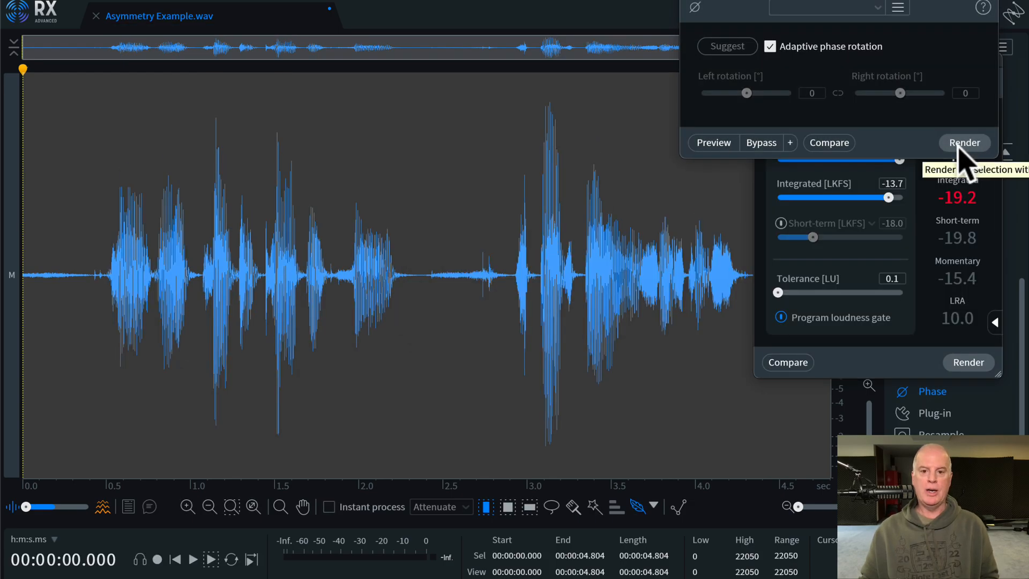
Repeatedly undo and re-render the adaptive phase rotation to compare the waveform before and after
{"action": "left_click", "coordinate": [959, 145]}
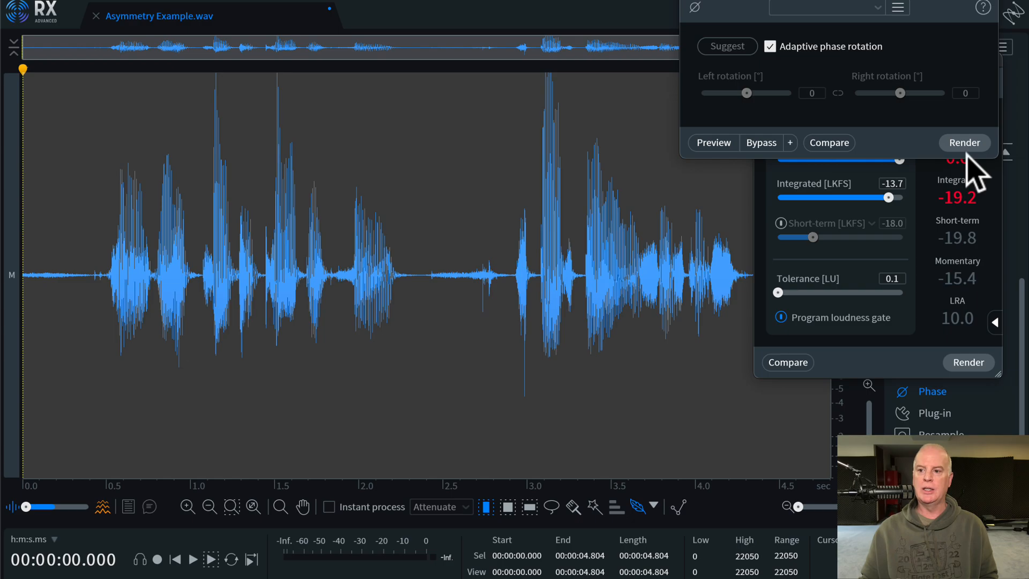
{"action": "left_click", "coordinate": [965, 144]}
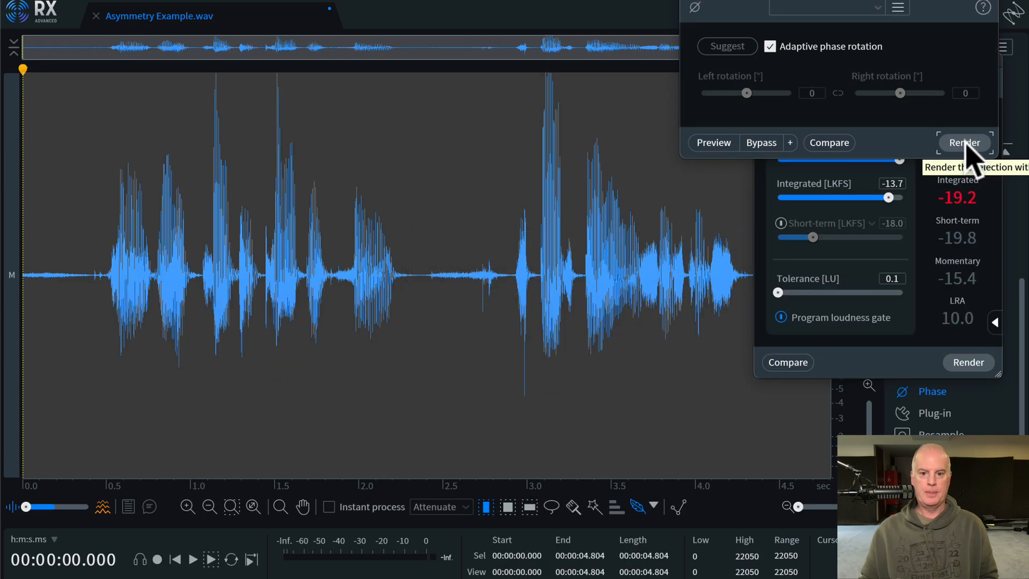
{"action": "left_click", "coordinate": [964, 143]}
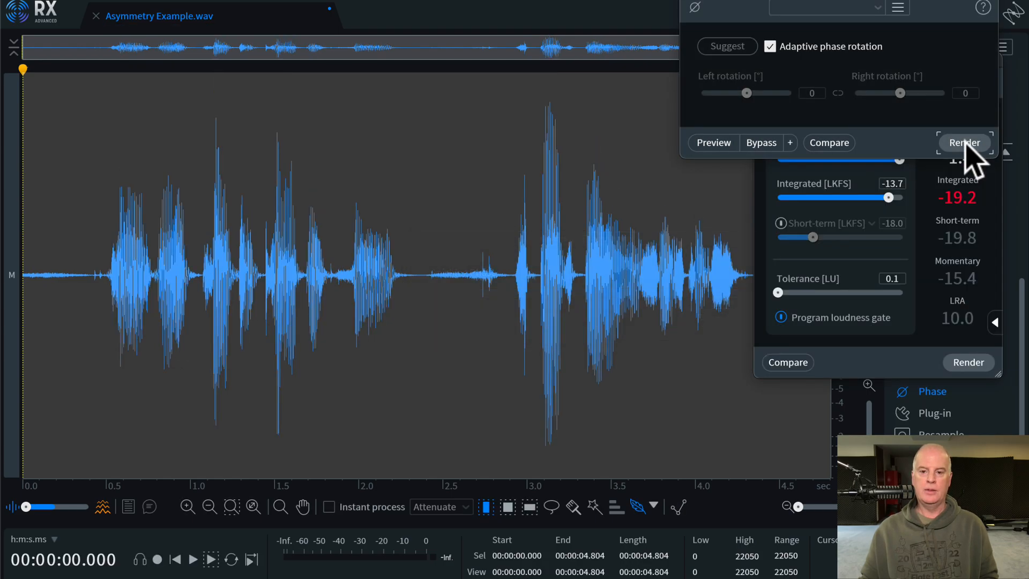
{"action": "left_click", "coordinate": [964, 144]}
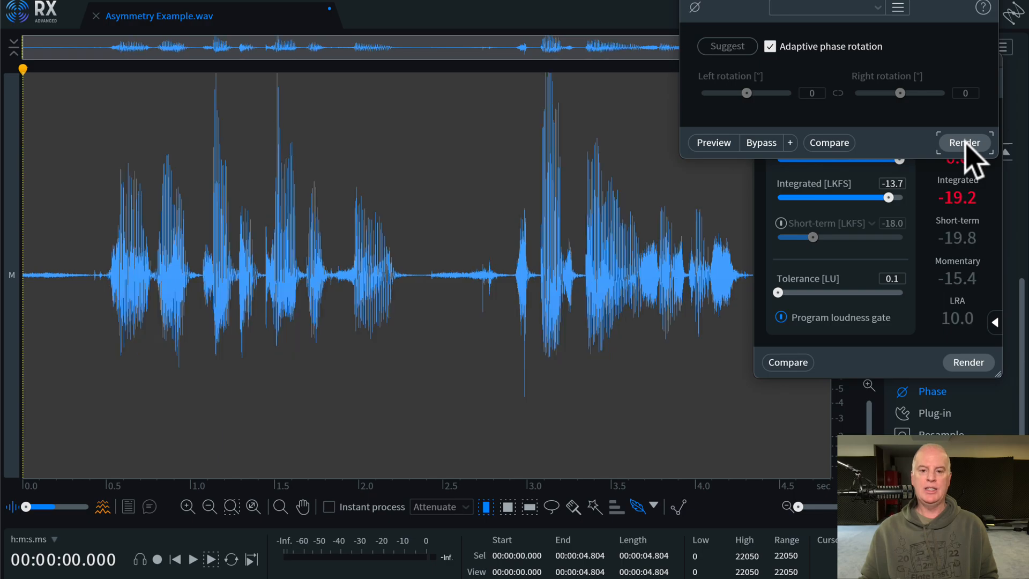
{"action": "left_click", "coordinate": [965, 144]}
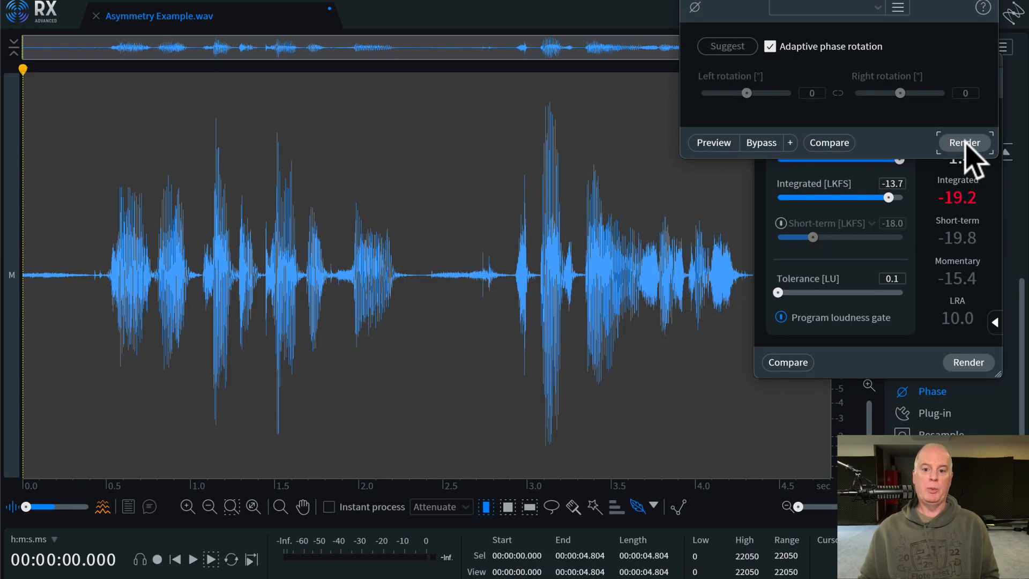
Check the true peak and integrated loudness of the phase-rotated audio, closing the Phase module to uncover the waveform
{"action": "left_click_drag", "start_coordinate": [884, 7], "coordinate": [458, 32]}
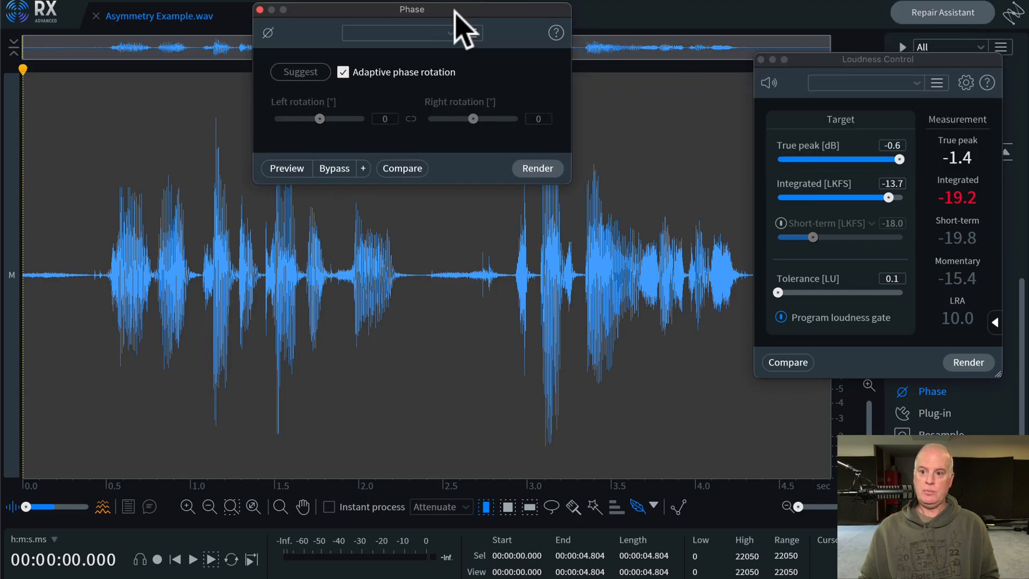
{"action": "left_click_drag", "start_coordinate": [850, 61], "coordinate": [771, 36]}
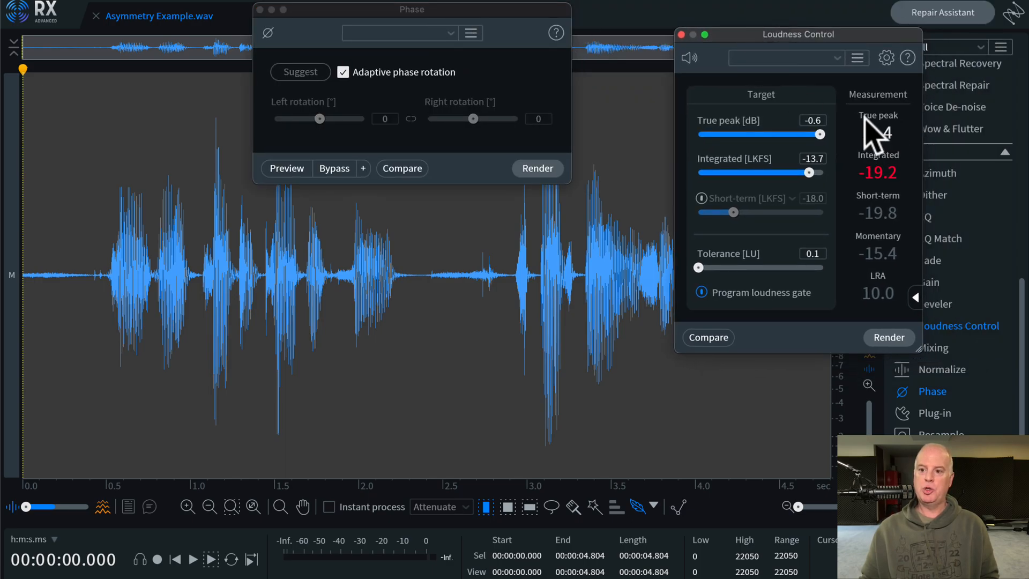
{"action": "left_click_drag", "start_coordinate": [528, 12], "coordinate": [351, 191]}
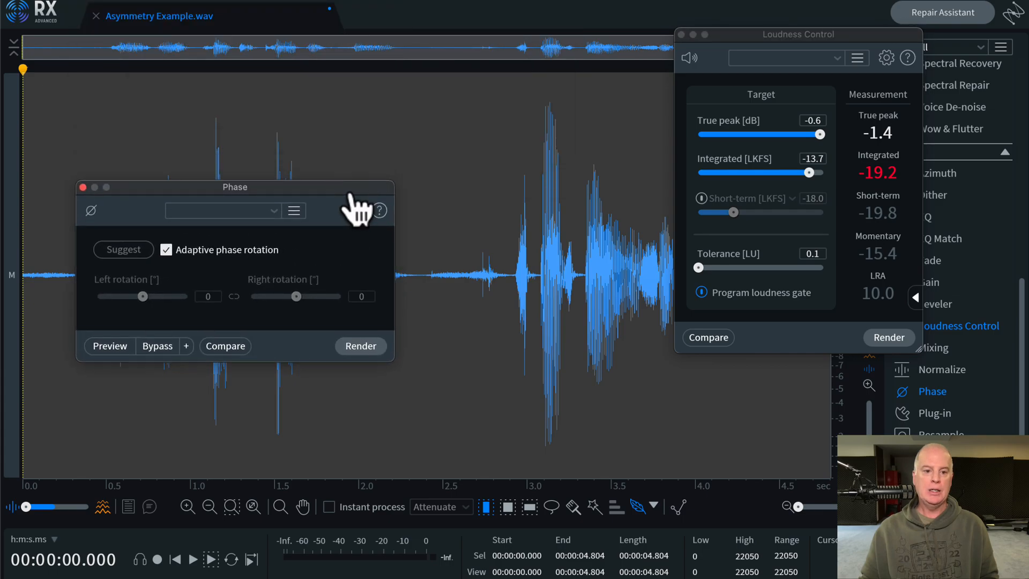
{"action": "left_click", "coordinate": [83, 187]}
{"action": "left_click_drag", "start_coordinate": [749, 34], "coordinate": [876, 24]}
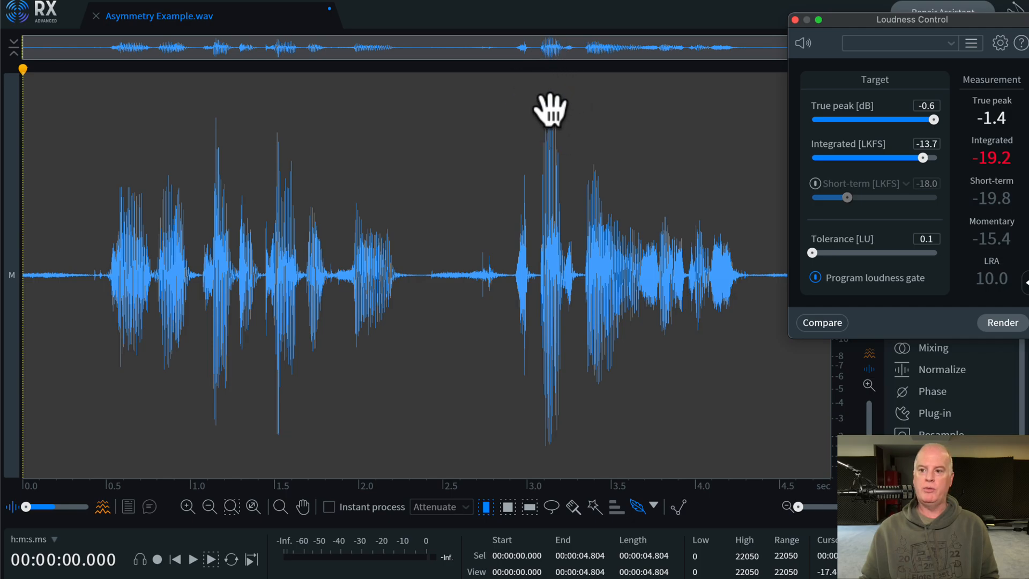
{"action": "left_click_drag", "start_coordinate": [956, 22], "coordinate": [868, 29]}
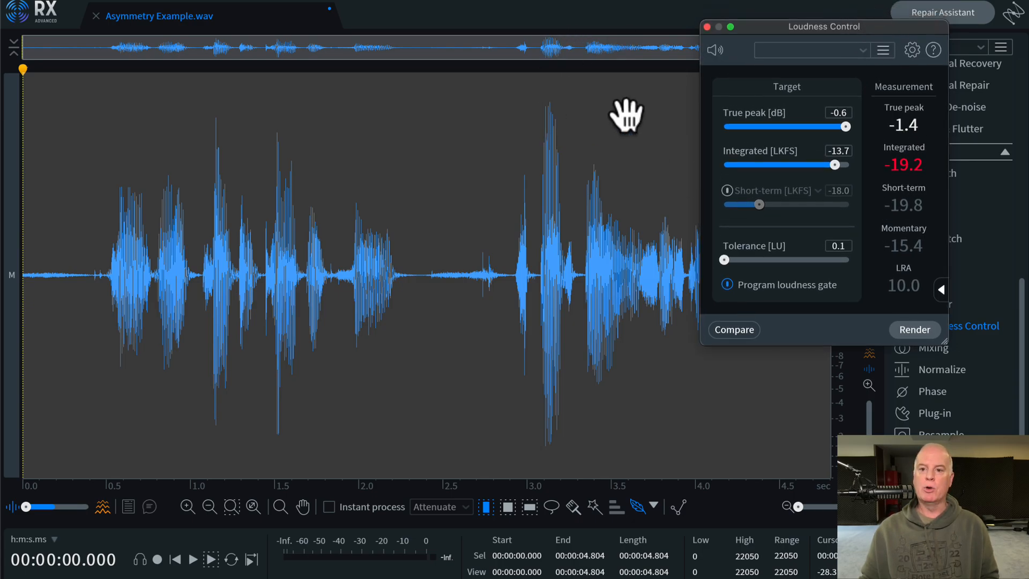
Undo the phase rotation and close the Loudness Control module
{"action": "left_click", "coordinate": [612, 209]}
{"action": "key", "text": "super+z"}
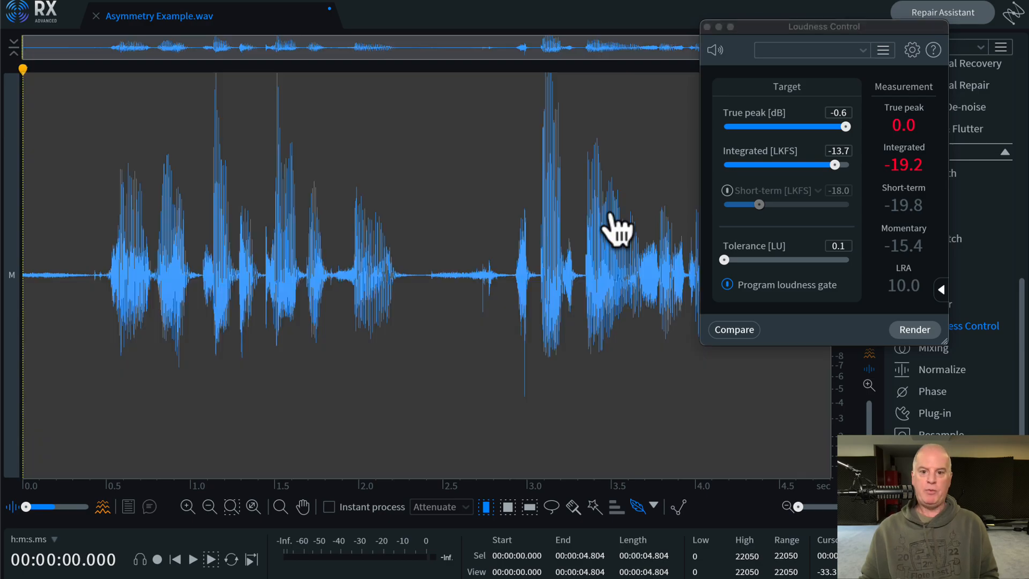
{"action": "left_click", "coordinate": [708, 26]}
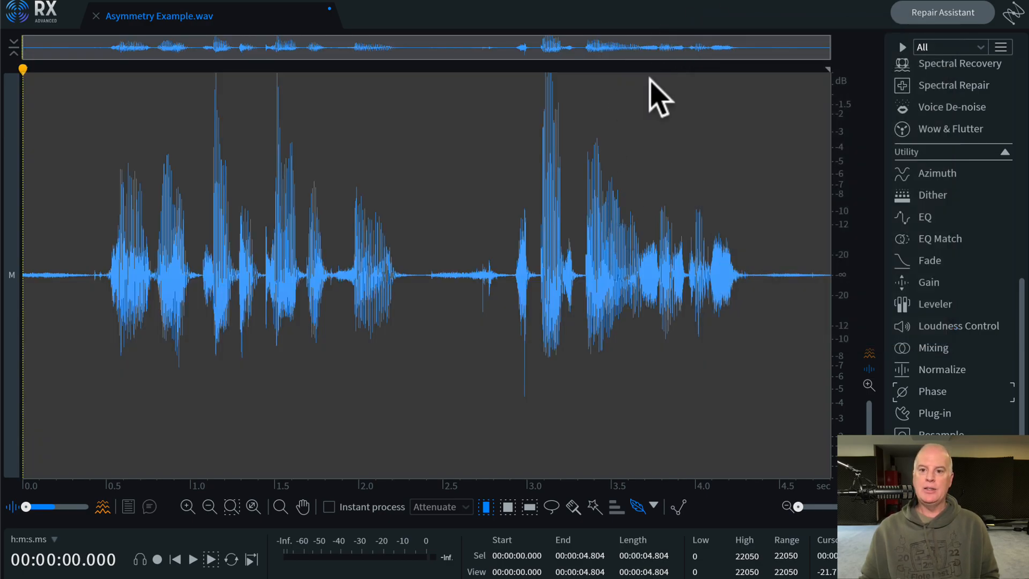
Highlight the speech from about 0.93 to 4.35 seconds to inspect the unrotated waveform, and clear the selection
{"action": "left_click", "coordinate": [359, 214]}
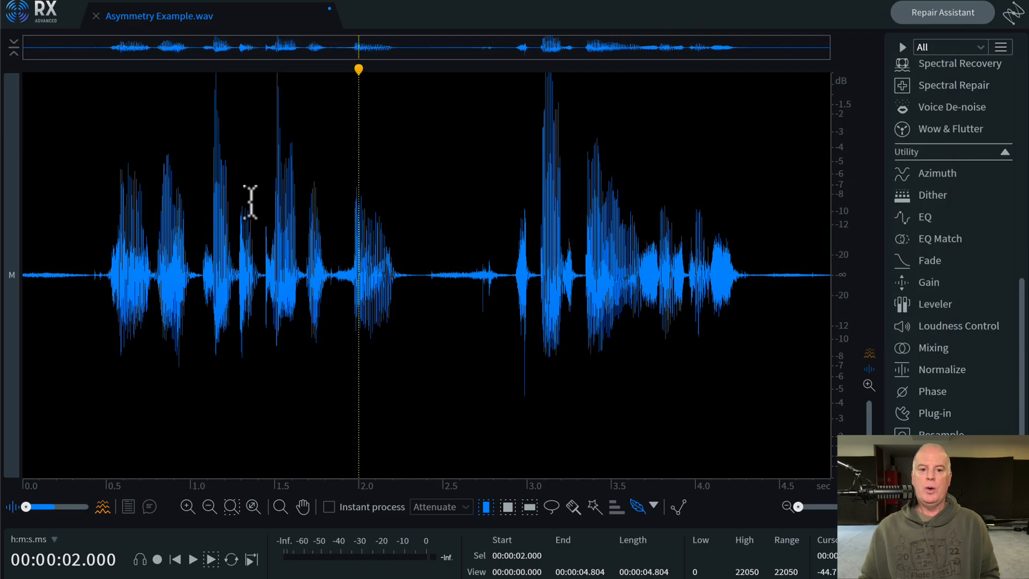
{"action": "left_click_drag", "start_coordinate": [178, 225], "coordinate": [753, 285]}
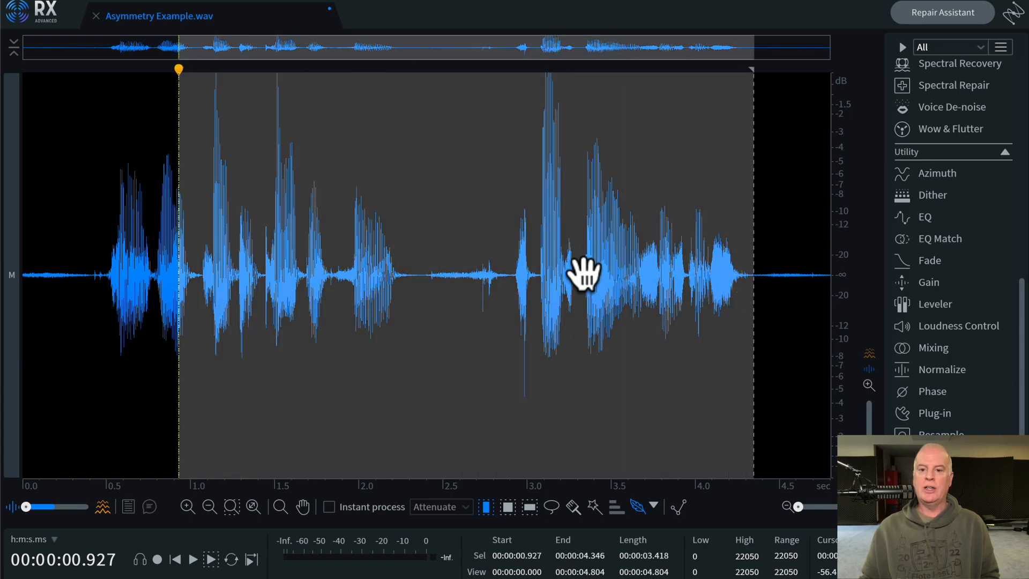
{"action": "left_click", "coordinate": [450, 255]}
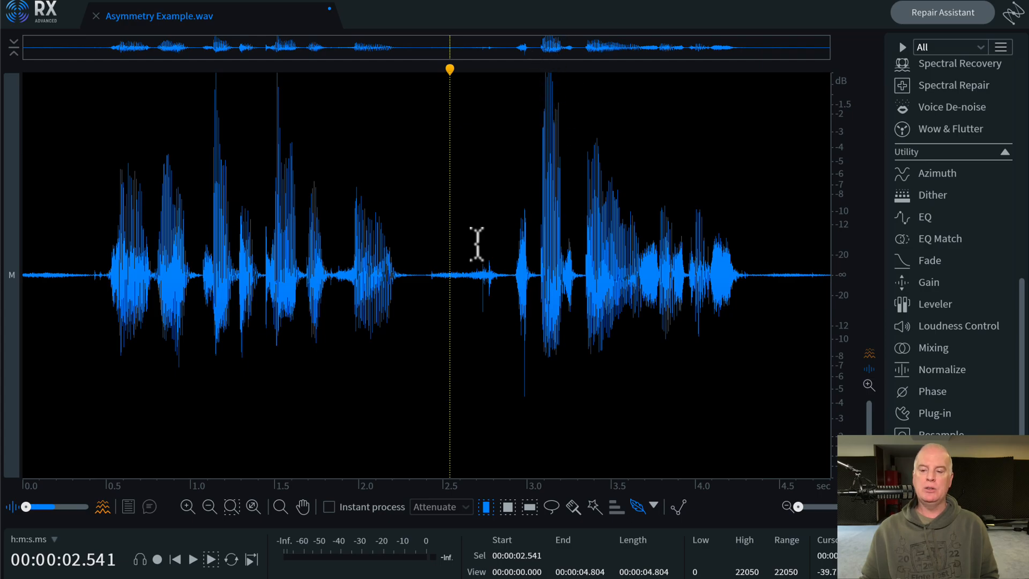
Redo the adaptive phase rotation on the file and clear the selection
{"action": "left_click", "coordinate": [589, 277]}
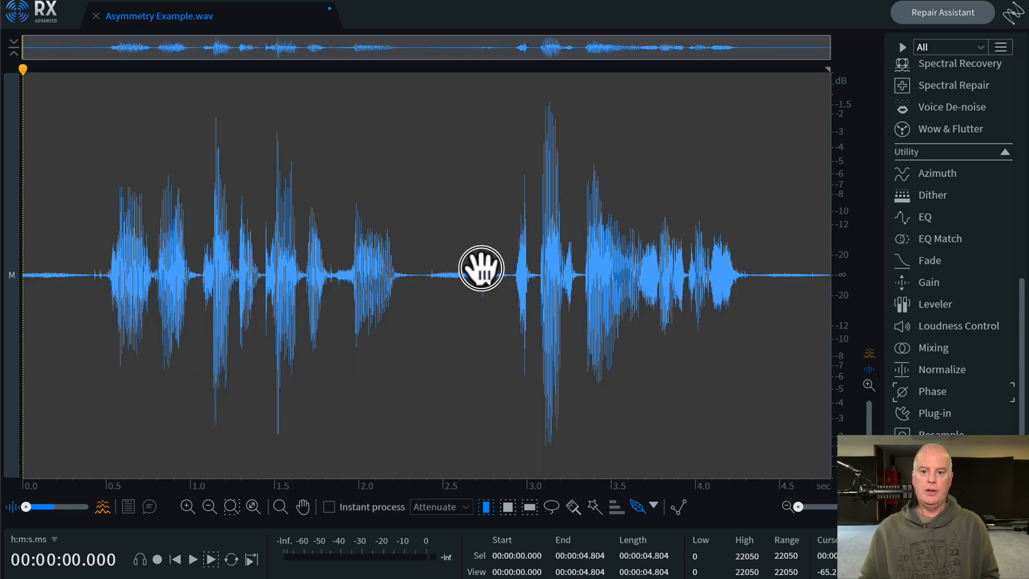
{"action": "left_click", "coordinate": [482, 271]}
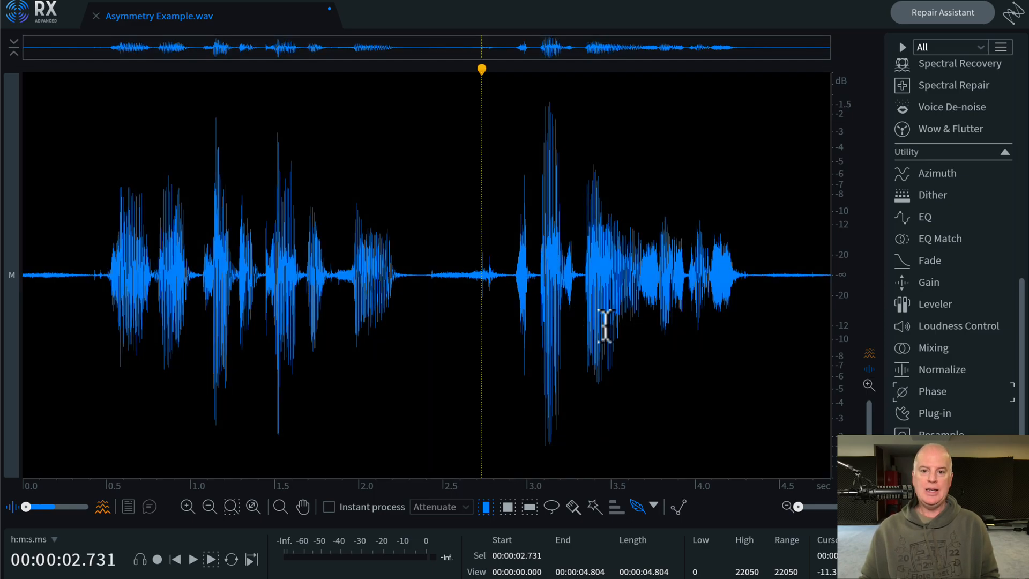
{"action": "left_click", "coordinate": [414, 276]}
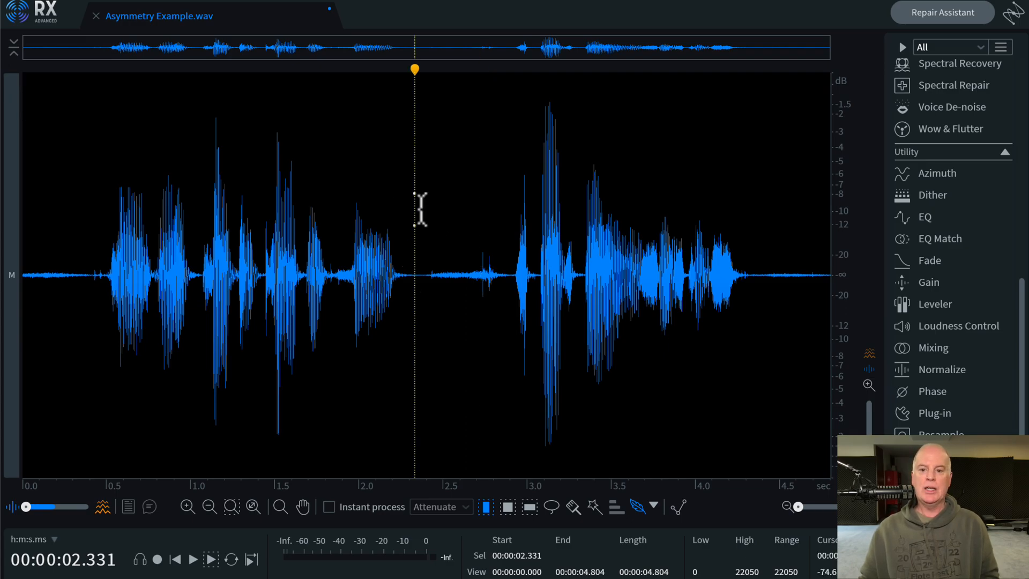
Switch to Brave Browser and bring up the article's quoted iZotope description of the Phase module
{"action": "key", "text": "super+Tab"}
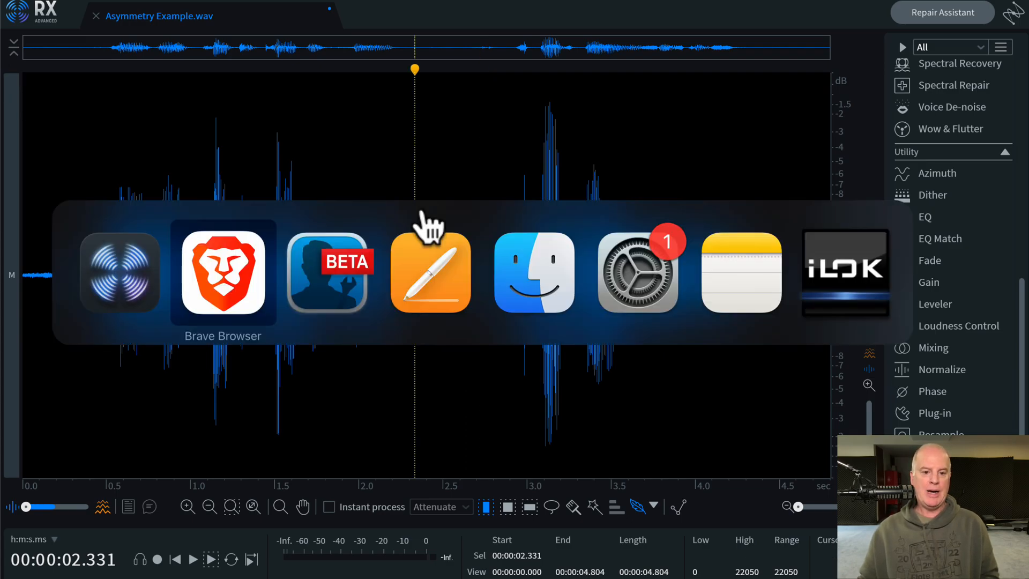
{"action": "scroll", "coordinate": [424, 208], "scroll_direction": "down", "scroll_amount": 5}
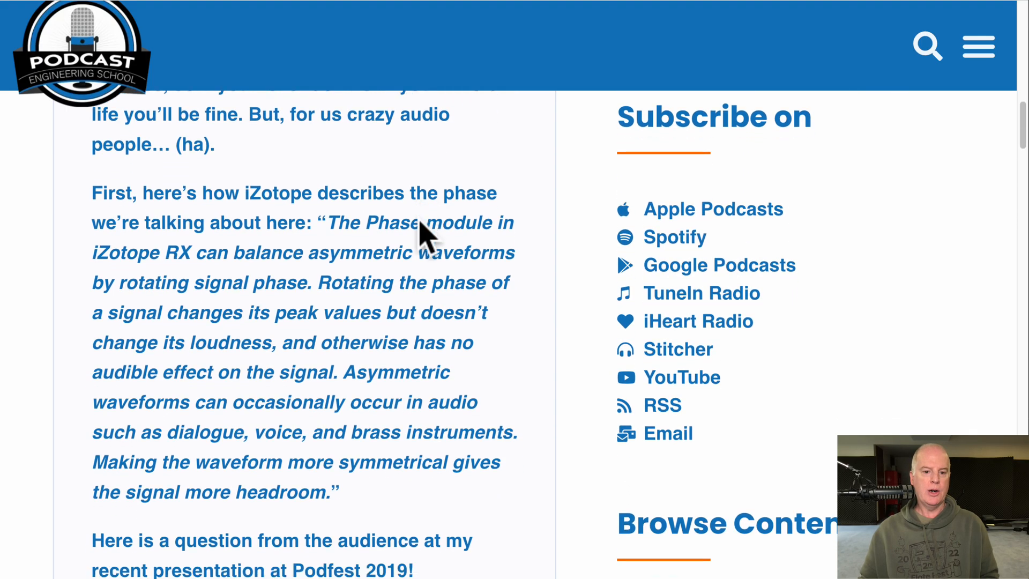